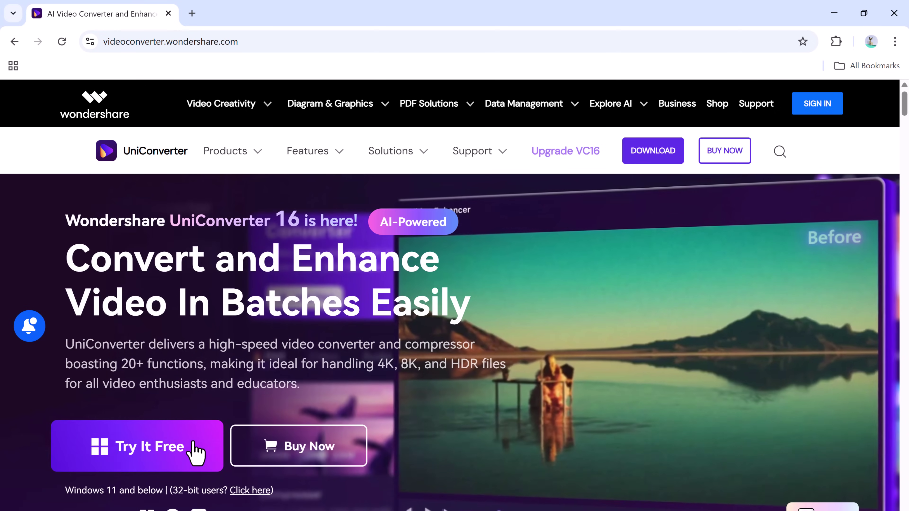
# Scroll down the UniConverter home screen to browse the available tools
pyautogui.scroll(-10, 236, 490)
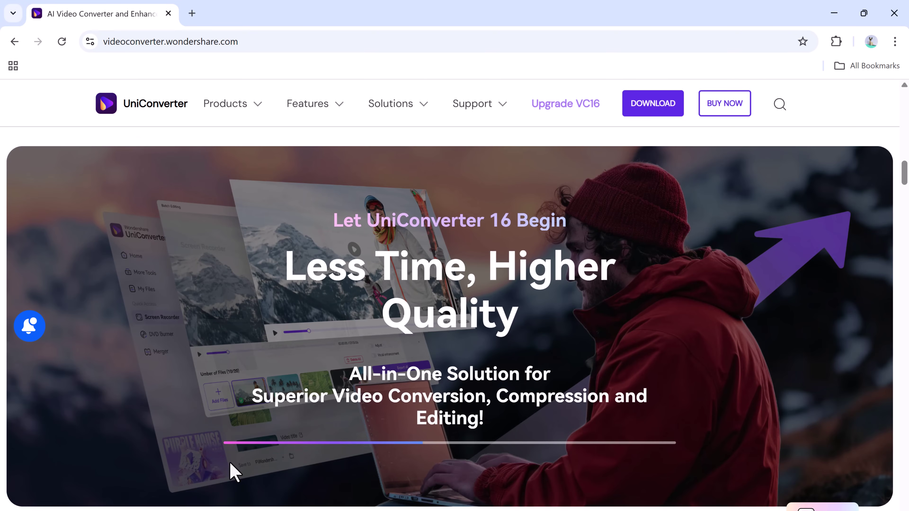
pyautogui.scroll(-10, 235, 472)
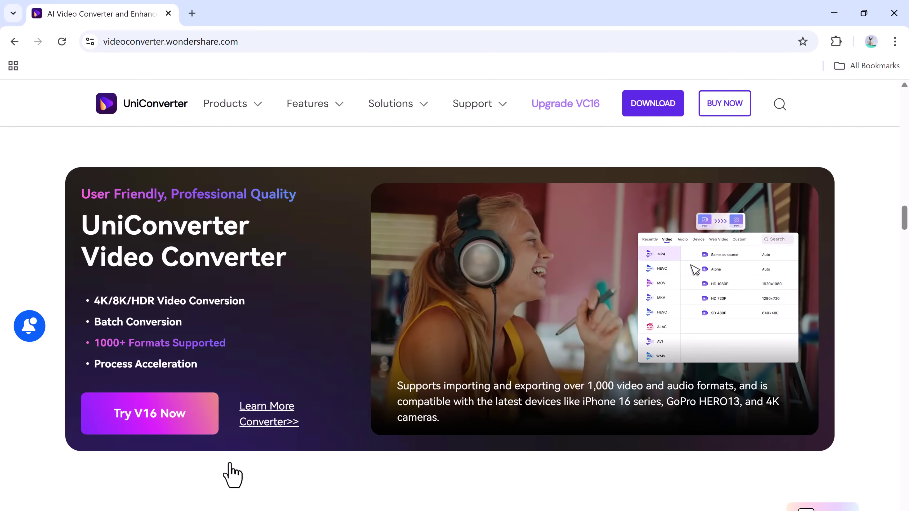
pyautogui.scroll(-15, 233, 475)
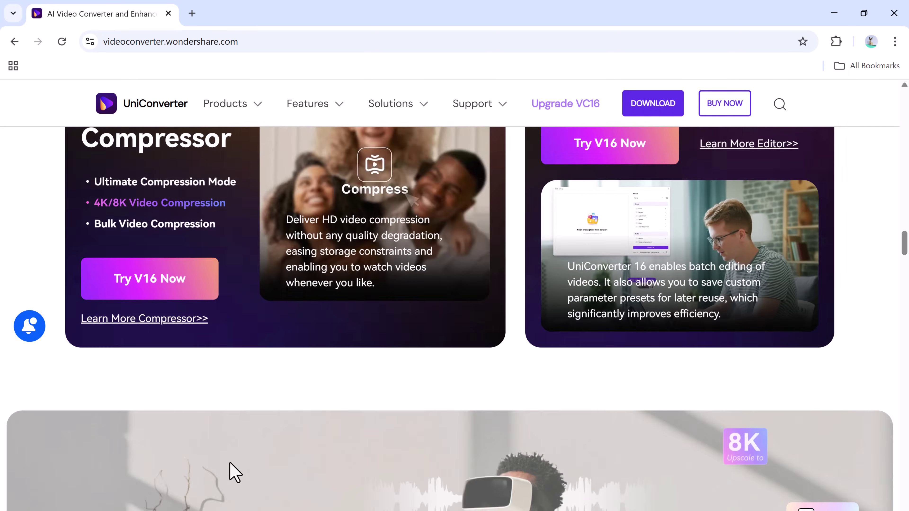
pyautogui.scroll(-15, 230, 464)
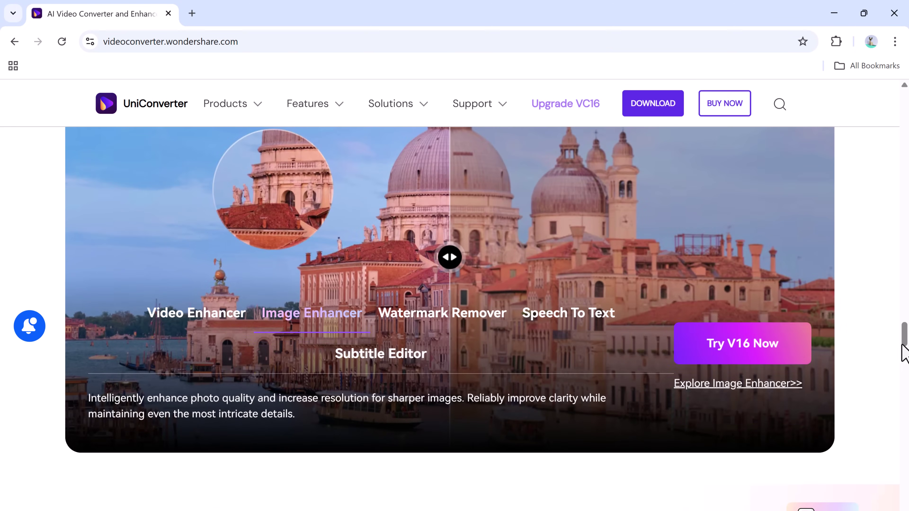
pyautogui.moveTo(903, 347); pyautogui.dragTo(904, 104)
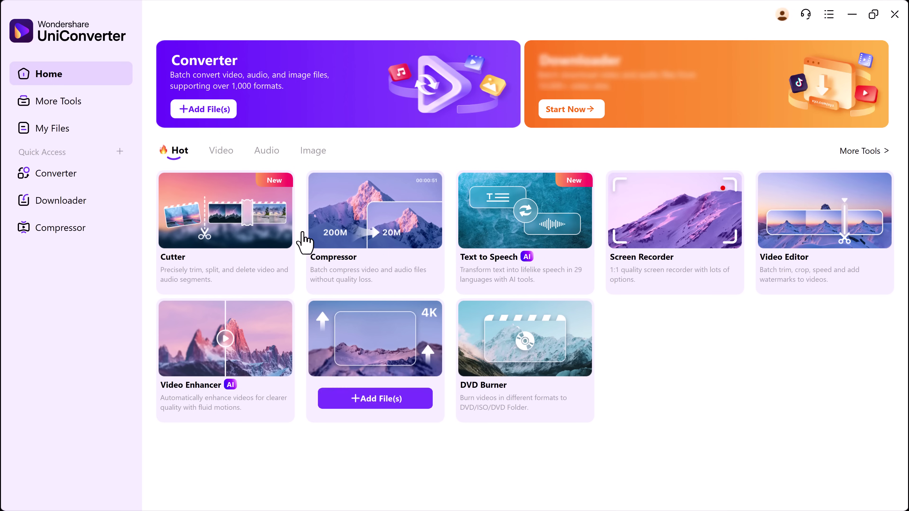
# Look through the Video, Audio and Image tool categories, ending back on Video
pyautogui.click(220, 158)
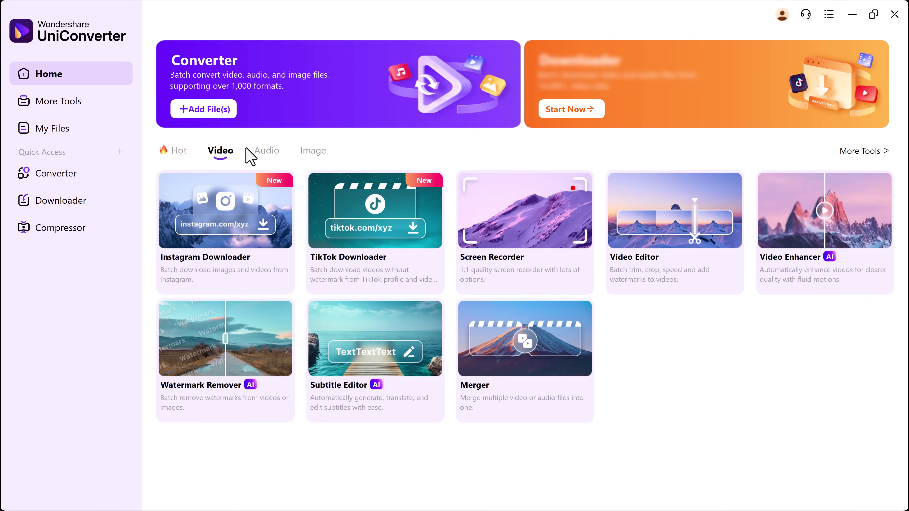
pyautogui.click(268, 158)
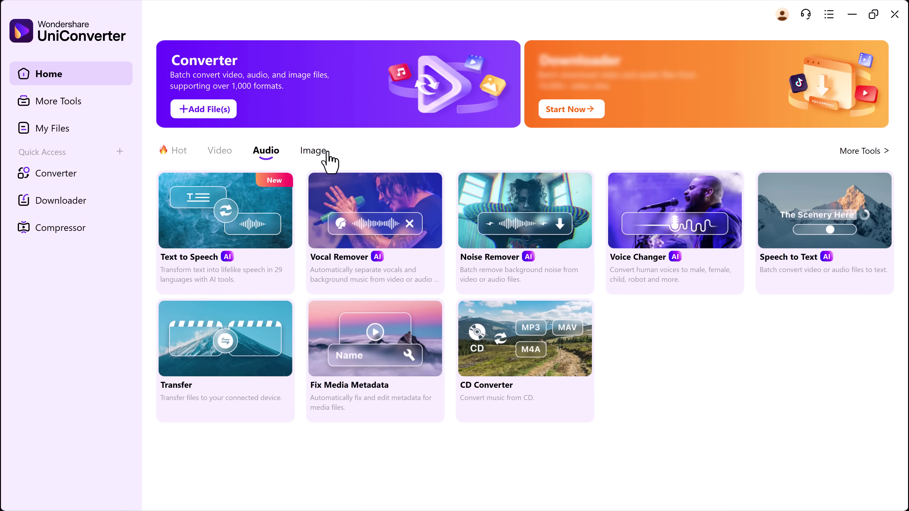
pyautogui.click(322, 158)
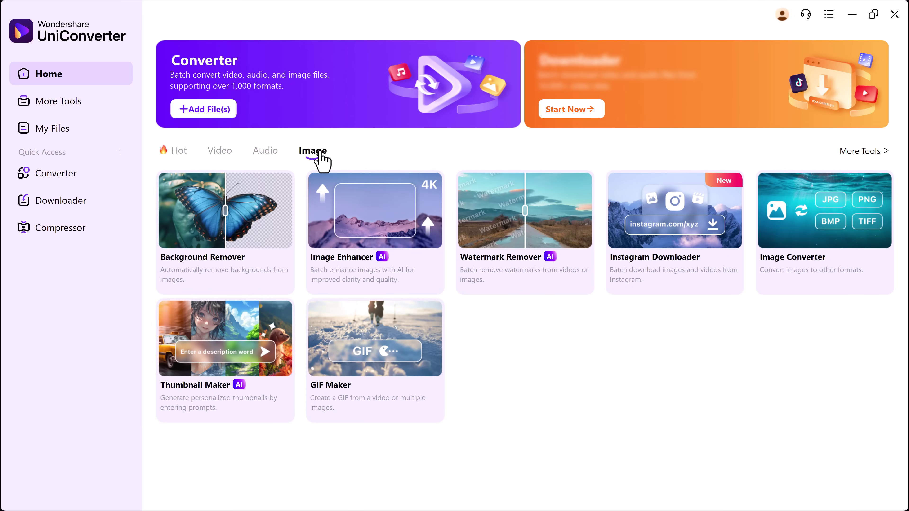
pyautogui.click(216, 158)
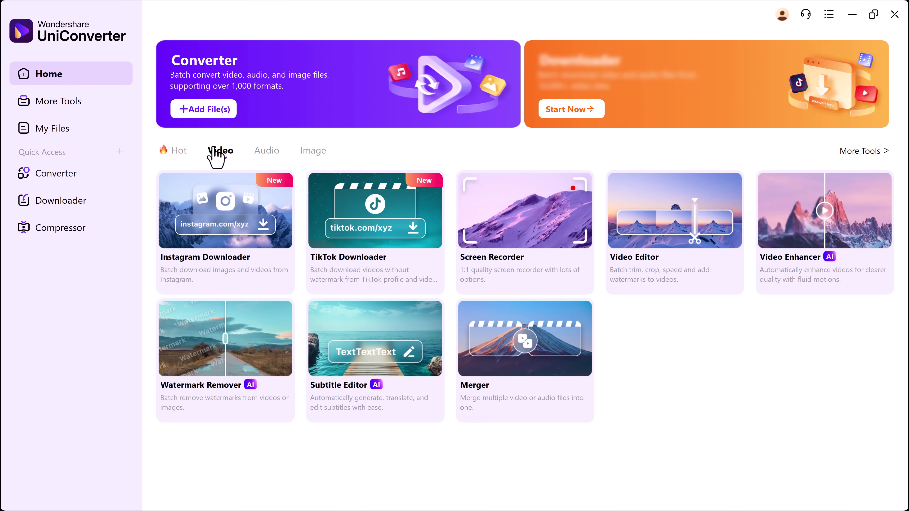
# Load the four-friends video into the AI Video Enhancer
pyautogui.moveTo(794, 225)
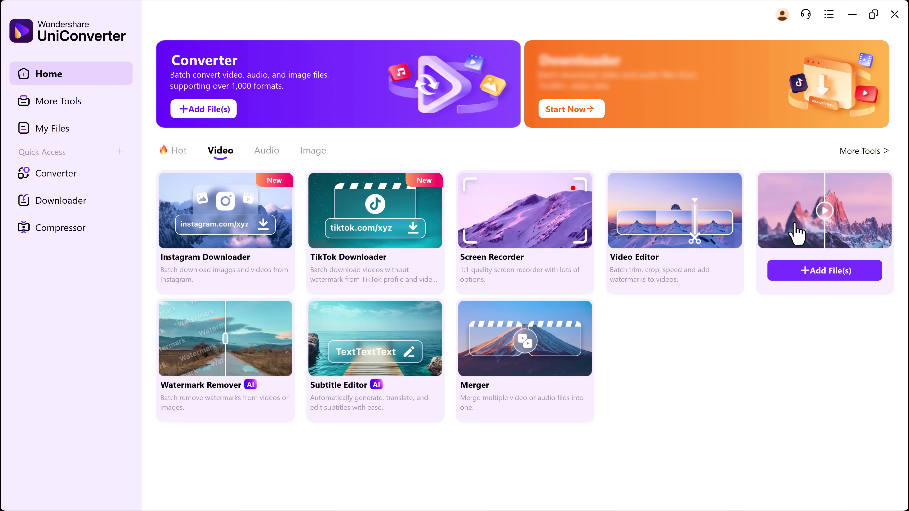
pyautogui.click(795, 225)
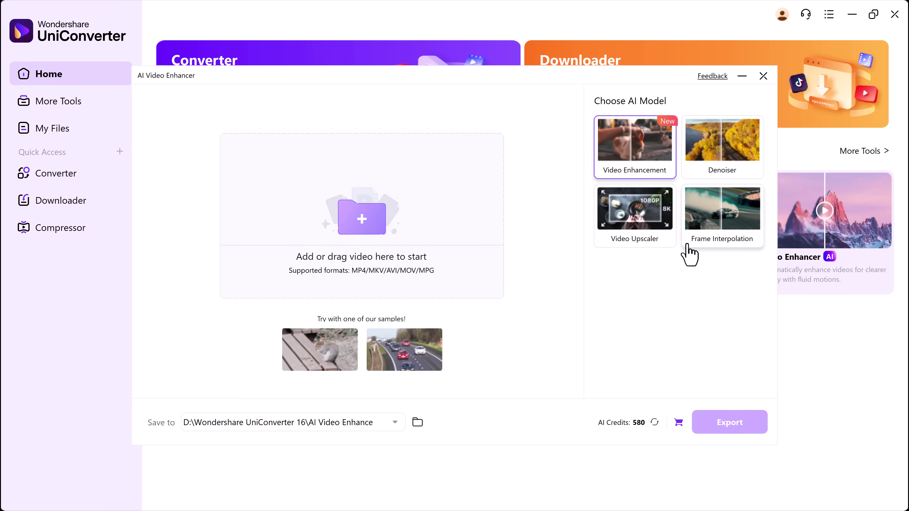
pyautogui.click(367, 225)
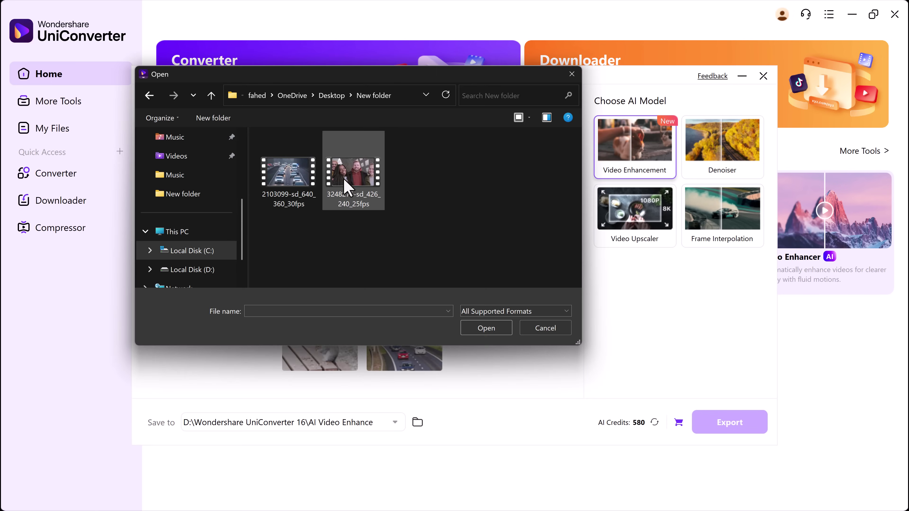
pyautogui.doubleClick(346, 186)
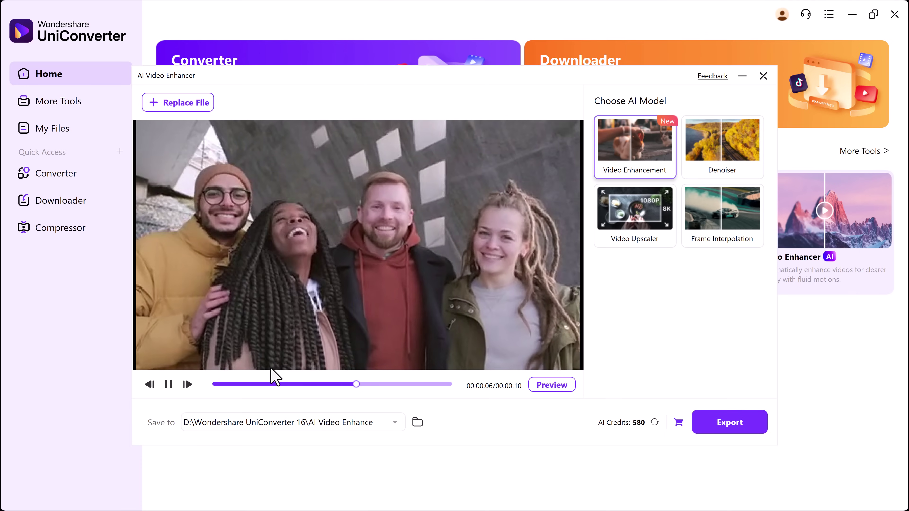
# Pause the four-friends clip and review each AI model's description
pyautogui.click(169, 384)
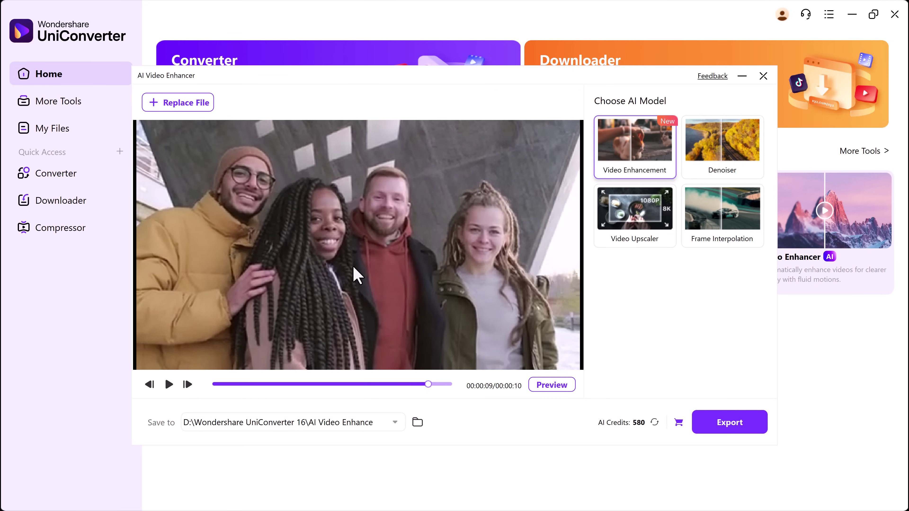
pyautogui.moveTo(621, 173)
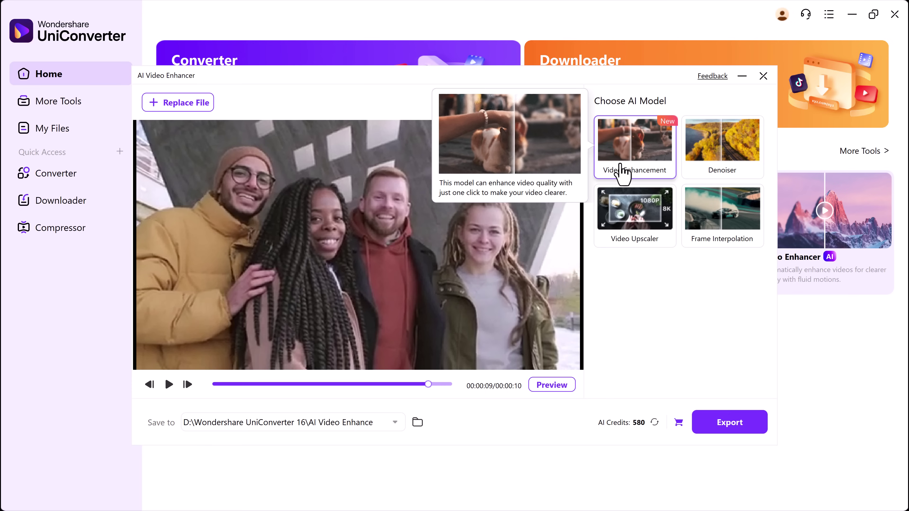
pyautogui.moveTo(711, 154)
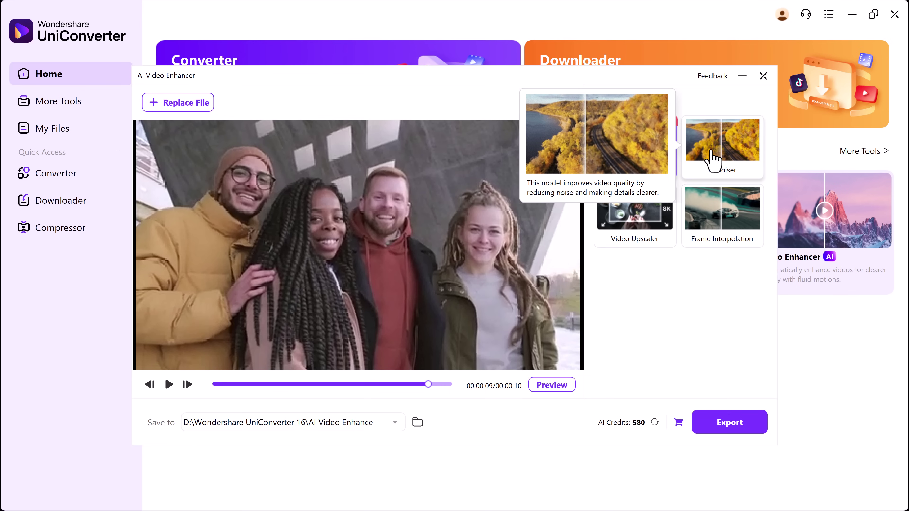
pyautogui.moveTo(608, 224)
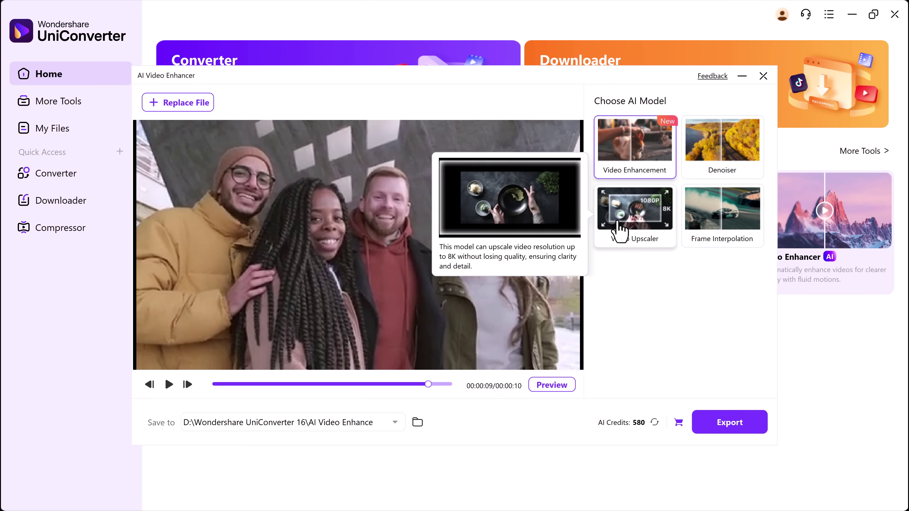
pyautogui.moveTo(718, 219)
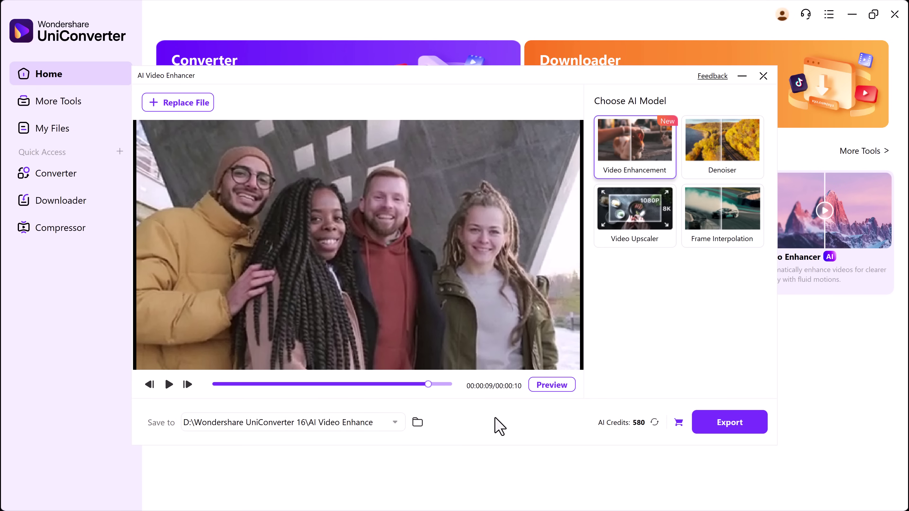
# Export the four-friends clip enhanced with the Video Enhancement model
pyautogui.moveTo(634, 429)
pyautogui.click(748, 425)
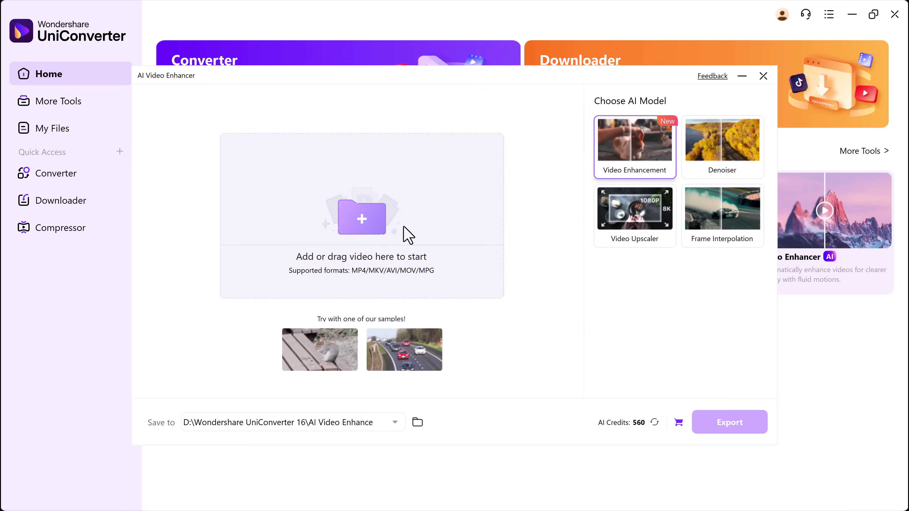
# Load the van-and-balloons clip and export it upscaled 2X (852 x 480)
pyautogui.click(403, 227)
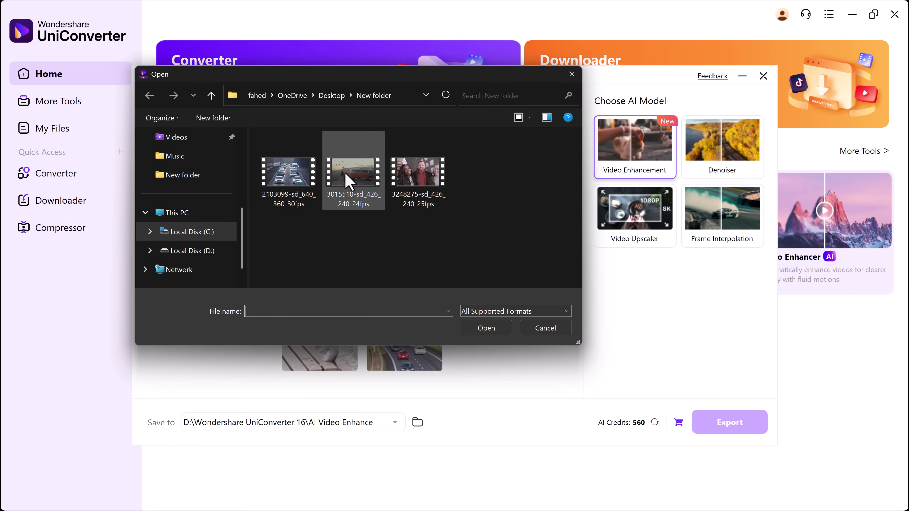
pyautogui.doubleClick(347, 179)
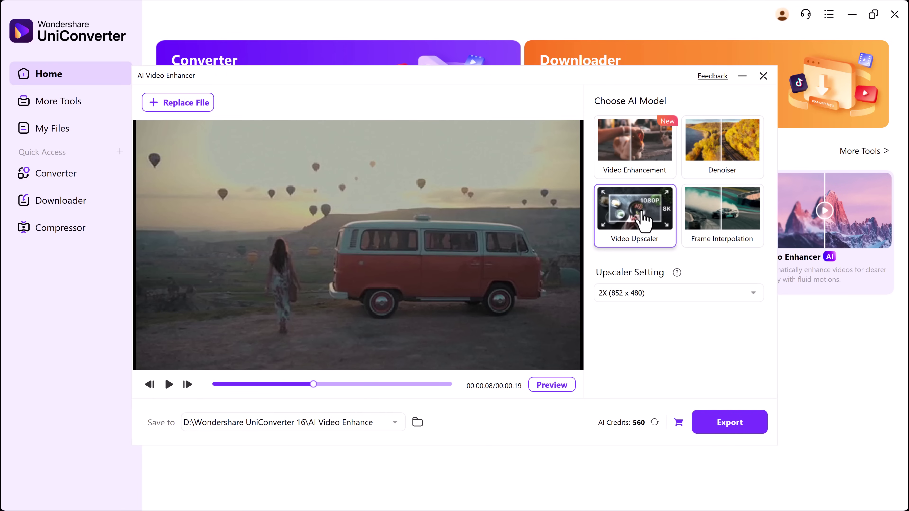
pyautogui.click(727, 424)
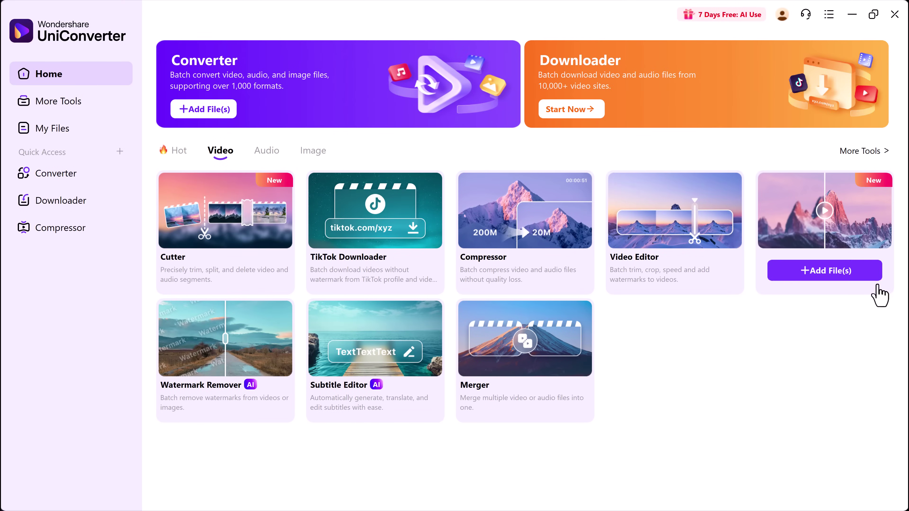
# Load 8627673-hd_1920_1080_25fps.mp4 into the AI Video Enhancer under Quality Restoration
pyautogui.click(774, 226)
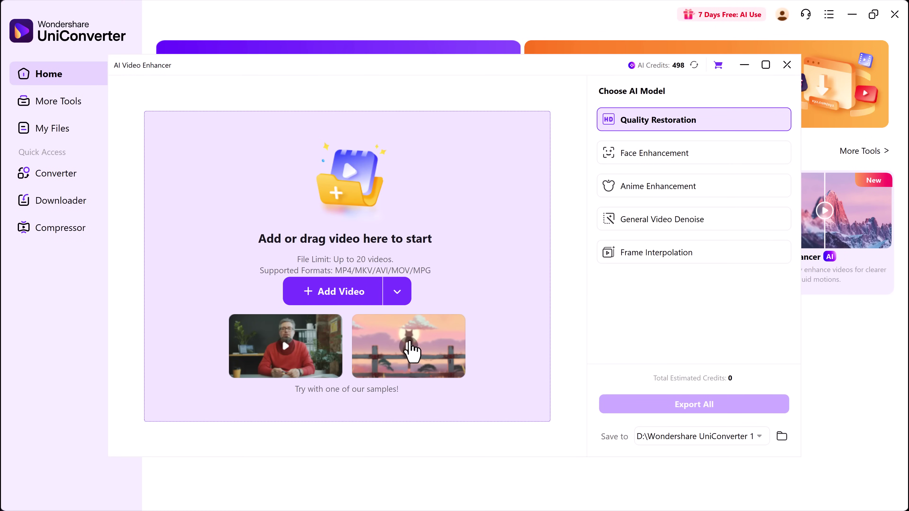
pyautogui.click(332, 297)
pyautogui.doubleClick(258, 182)
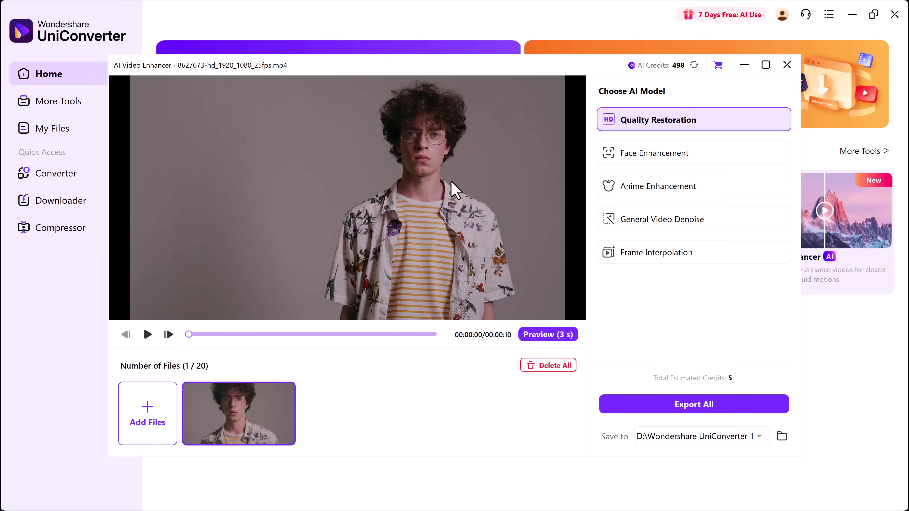
pyautogui.moveTo(697, 159)
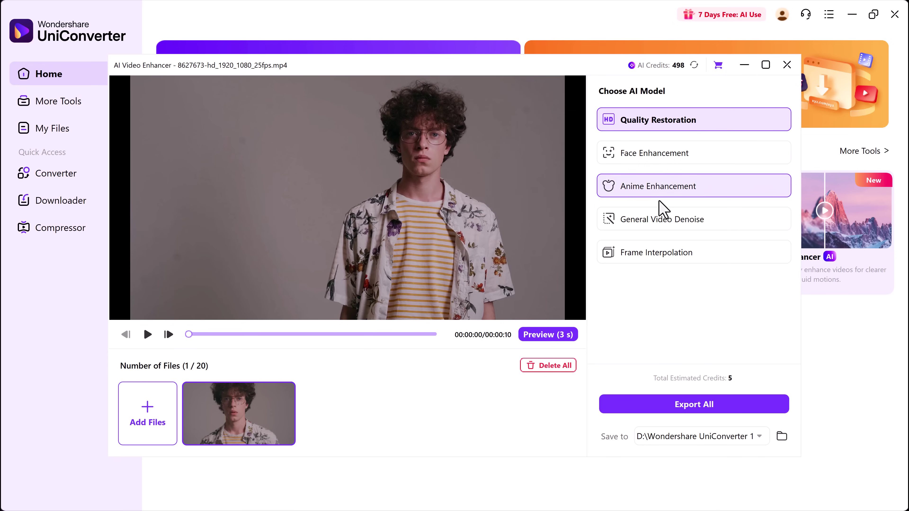
# Export the clip with Anime Enhancement at 2X (3840 x 2160) and open its output folder
pyautogui.click(660, 192)
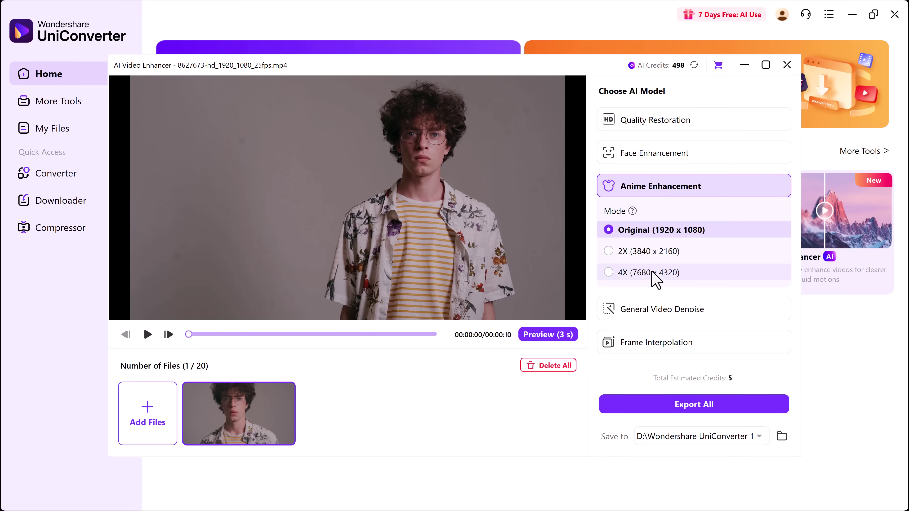
pyautogui.click(649, 251)
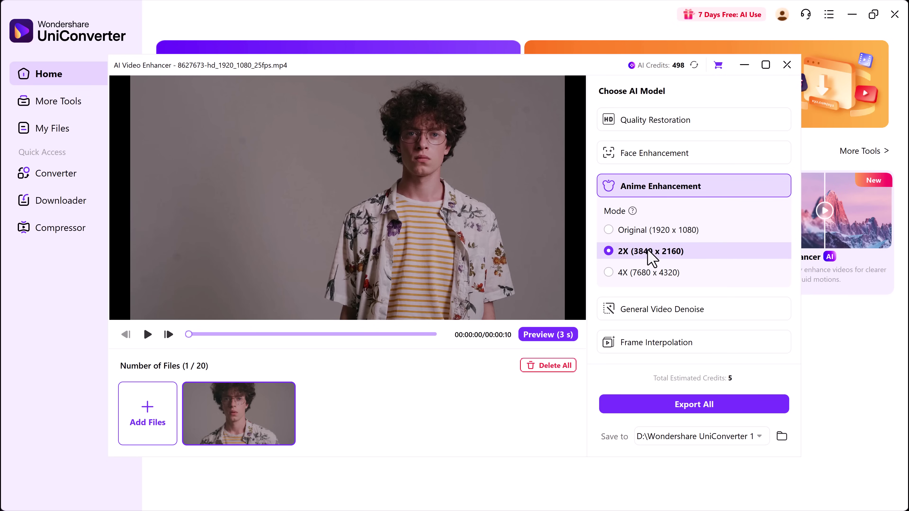
pyautogui.click(656, 397)
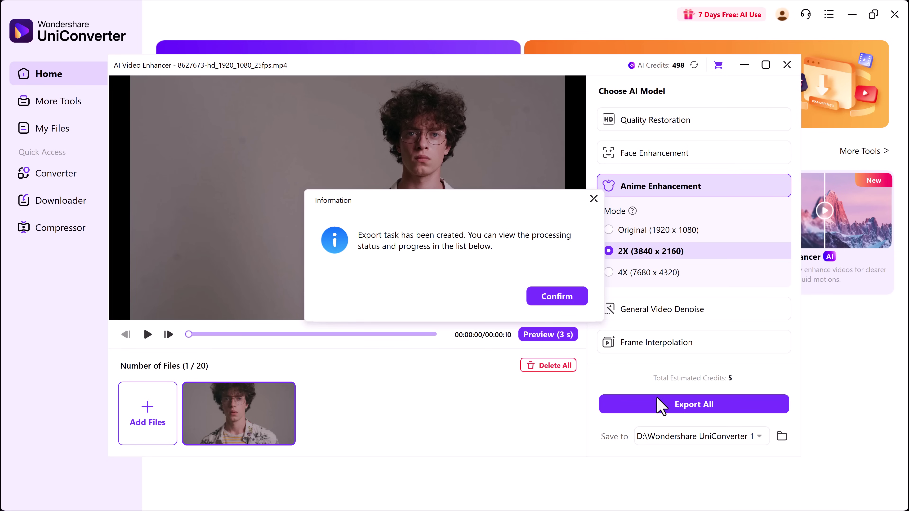
pyautogui.click(561, 297)
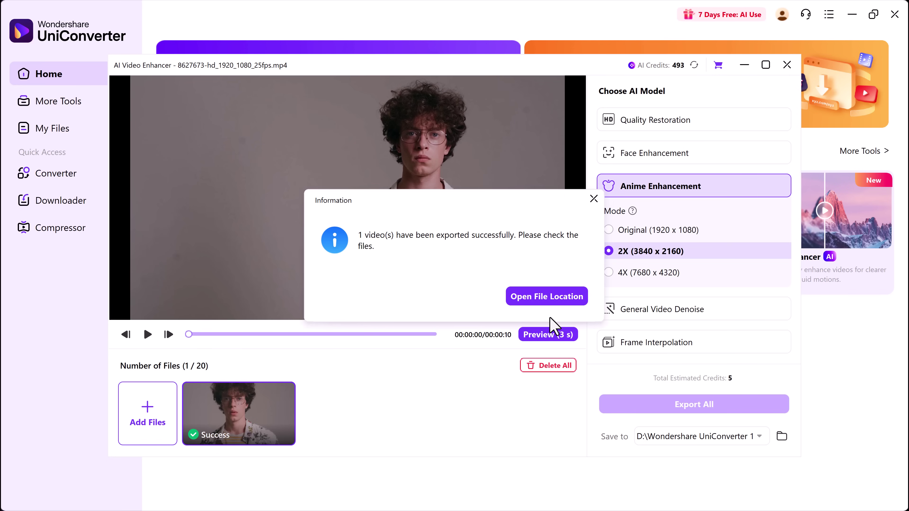
pyautogui.click(548, 297)
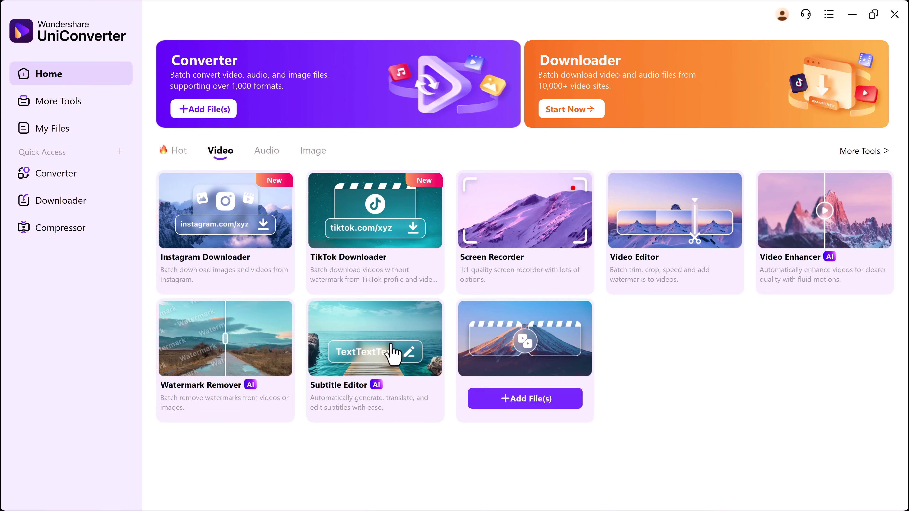
# Load the desert road clip into the Watermark Remover
pyautogui.click(250, 359)
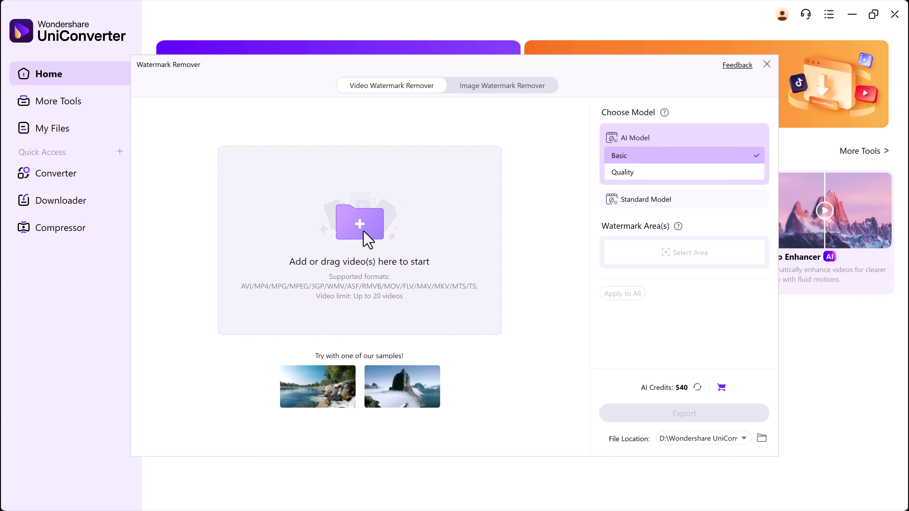
pyautogui.click(360, 231)
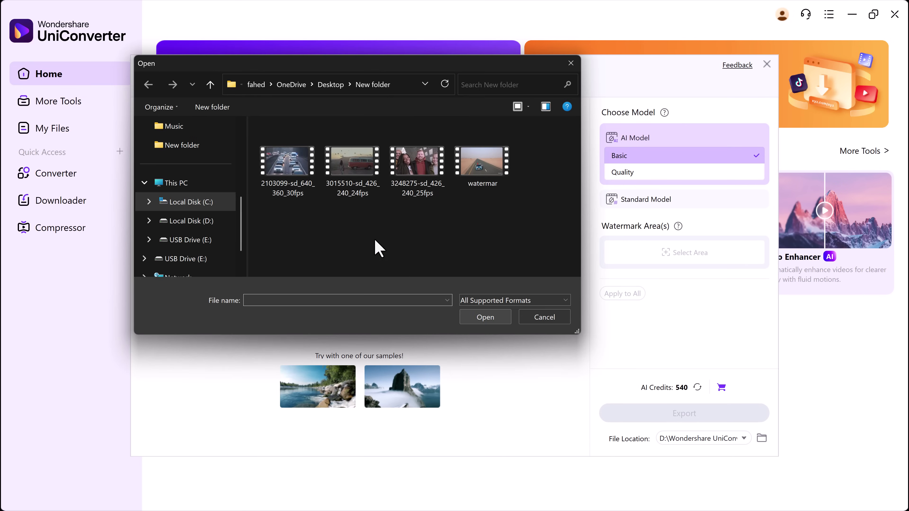
pyautogui.doubleClick(479, 189)
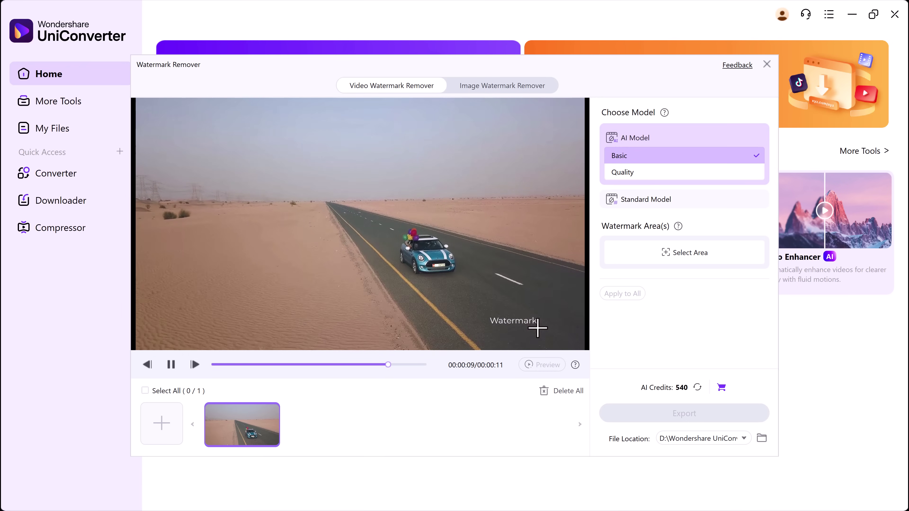
# Mark the desert clip's Watermark text and export it with the Basic AI model
pyautogui.moveTo(538, 327); pyautogui.dragTo(487, 310)
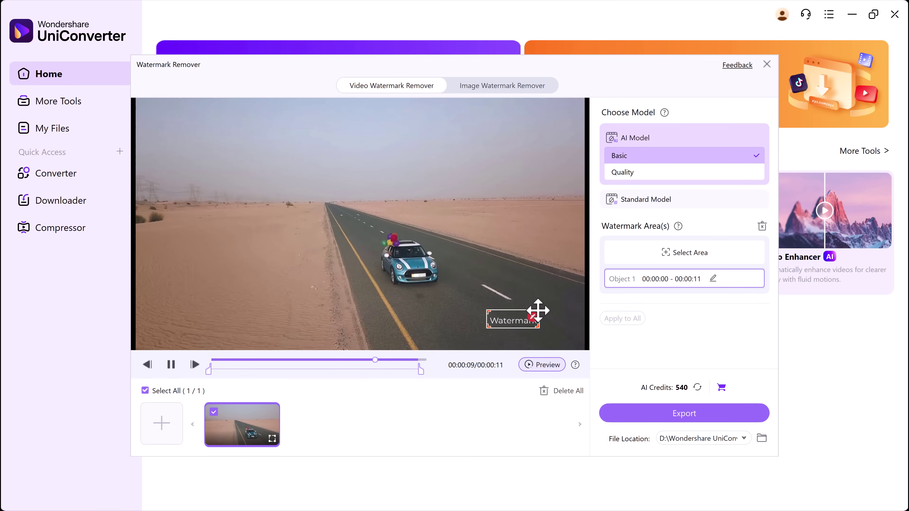
pyautogui.click(655, 171)
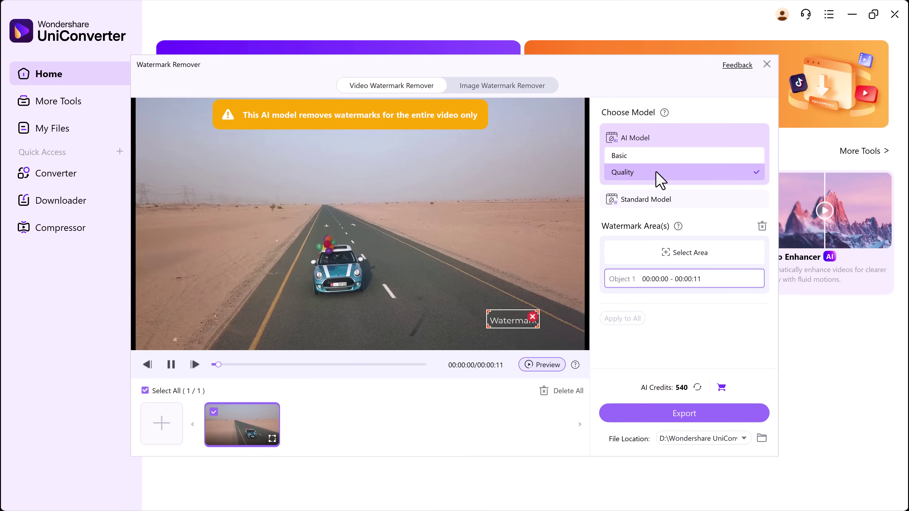
pyautogui.click(648, 160)
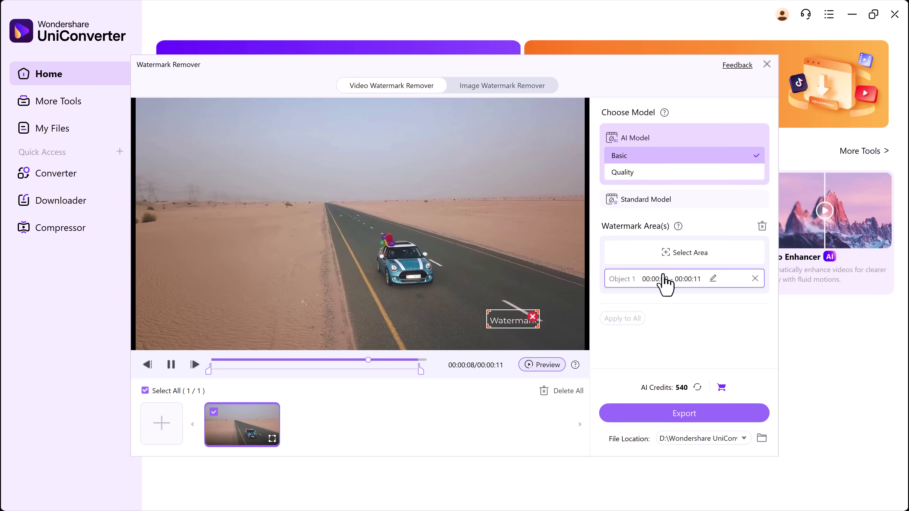
pyautogui.click(685, 416)
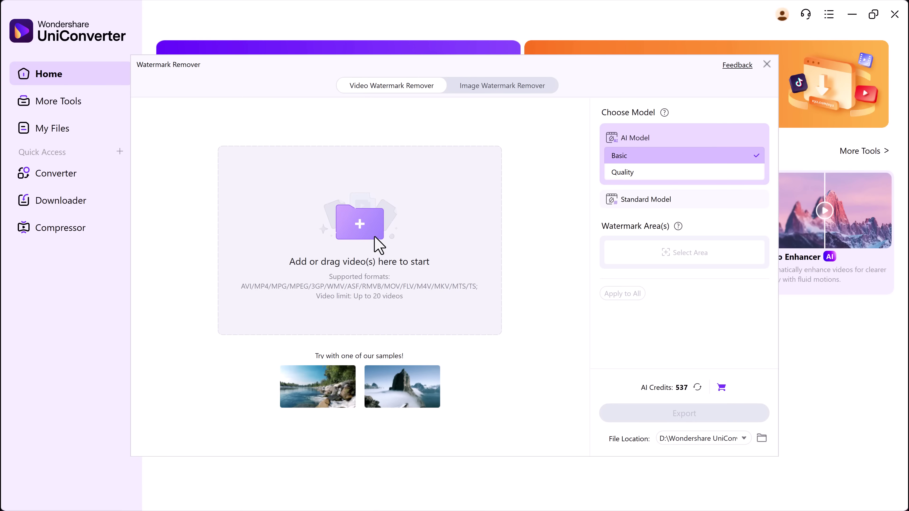
# Load the WATER clip into the Watermark Remover and pause it
pyautogui.click(375, 237)
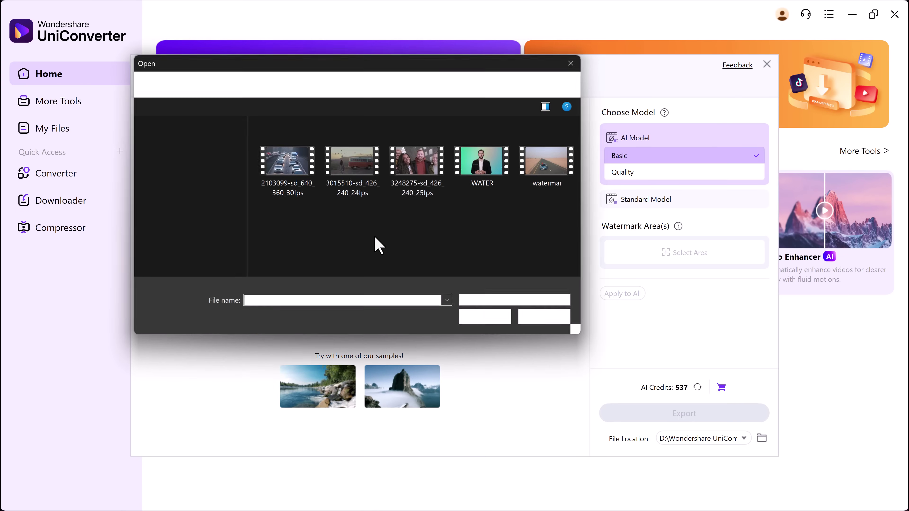
pyautogui.doubleClick(476, 166)
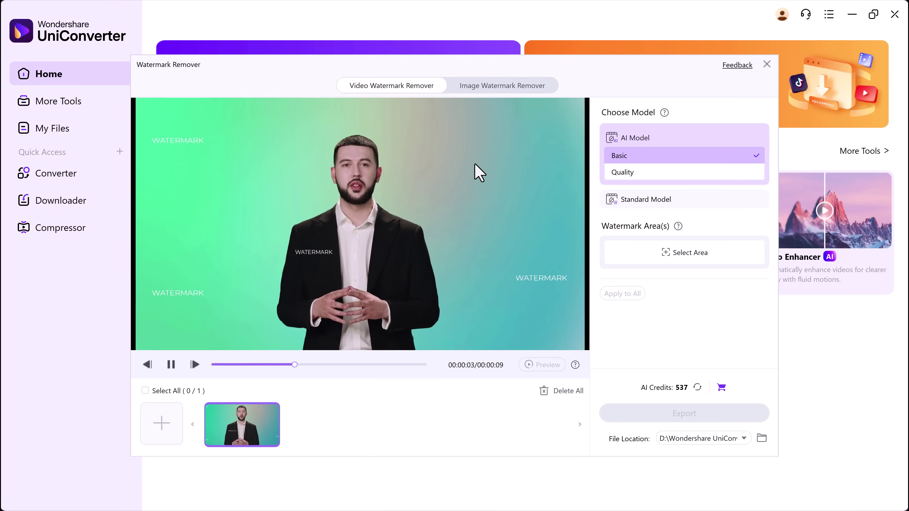
pyautogui.click(167, 368)
# Mark the four WATERMARK texts (top-left, bottom-left, right, centre) and export the clip
pyautogui.moveTo(152, 133); pyautogui.dragTo(204, 149)
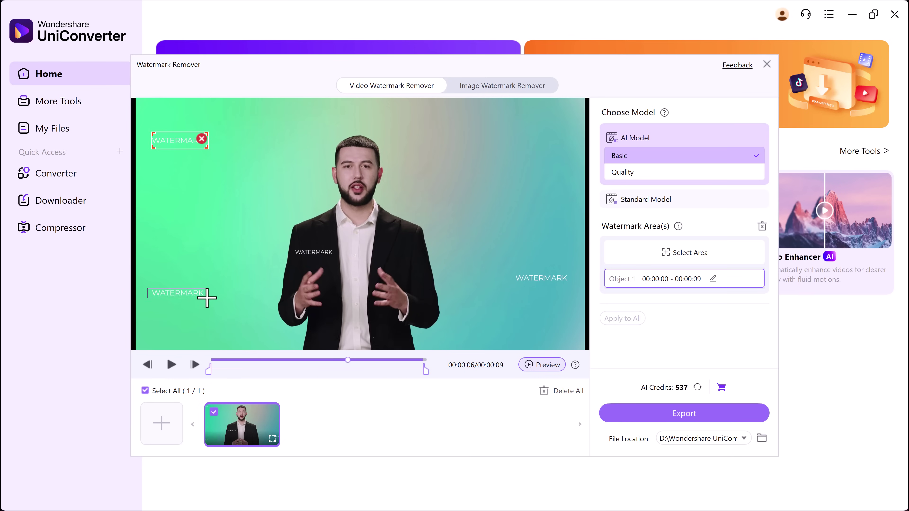
pyautogui.moveTo(207, 297); pyautogui.dragTo(206, 305)
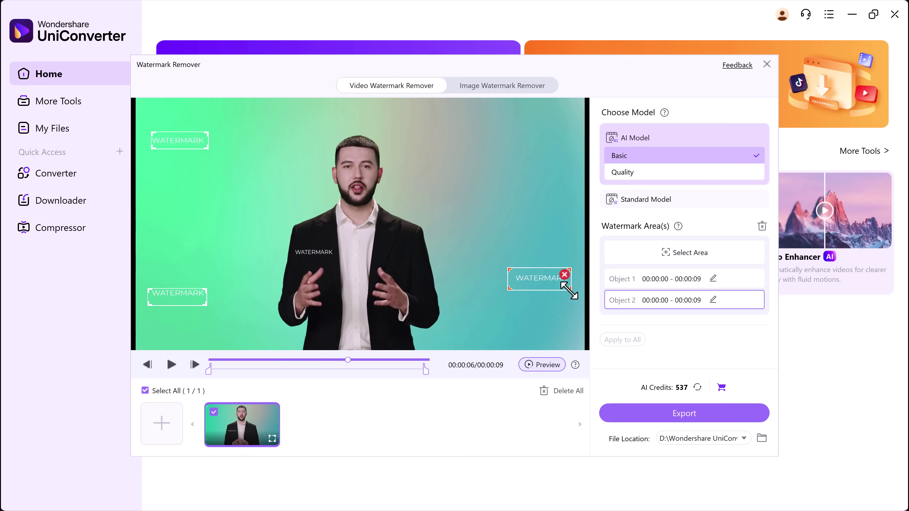
pyautogui.moveTo(569, 288); pyautogui.dragTo(571, 290)
pyautogui.moveTo(335, 258); pyautogui.dragTo(335, 262)
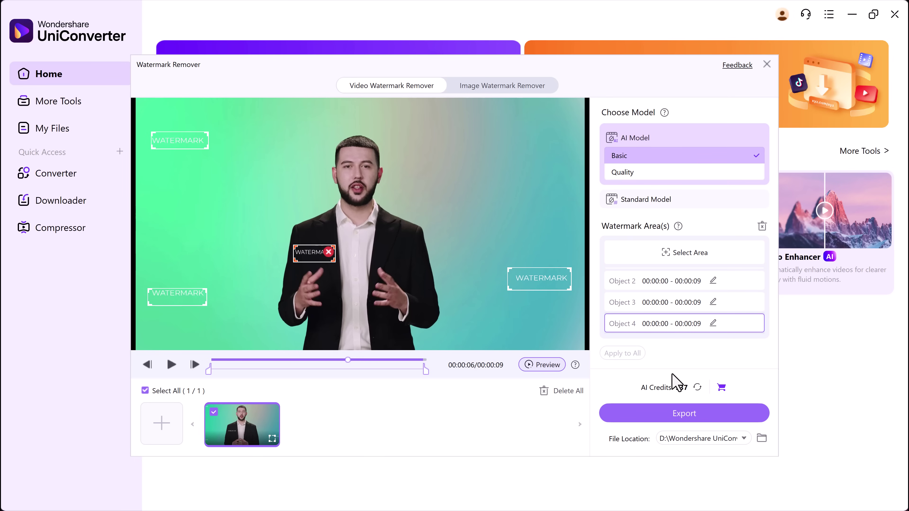
pyautogui.click(680, 415)
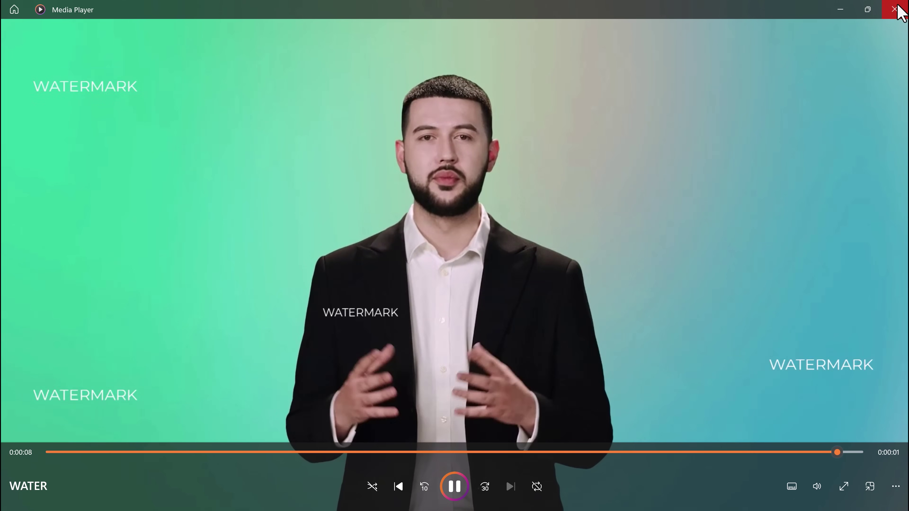
# Close the Media Player playing the exported WATER clip and its output folder window
pyautogui.click(895, 9)
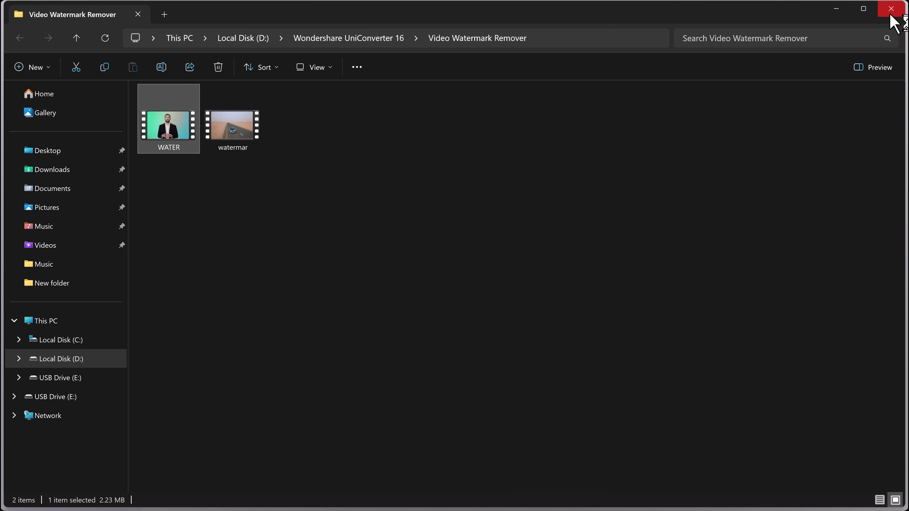
pyautogui.click(891, 14)
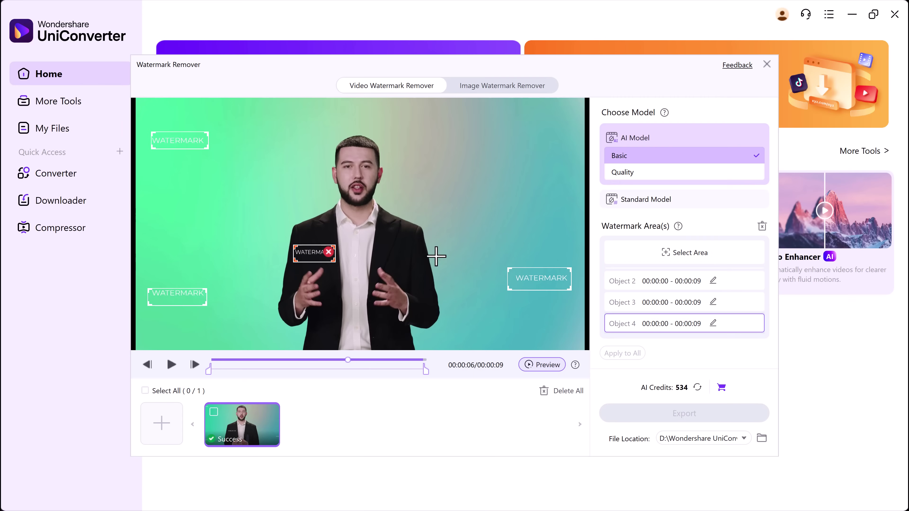
pyautogui.click(537, 368)
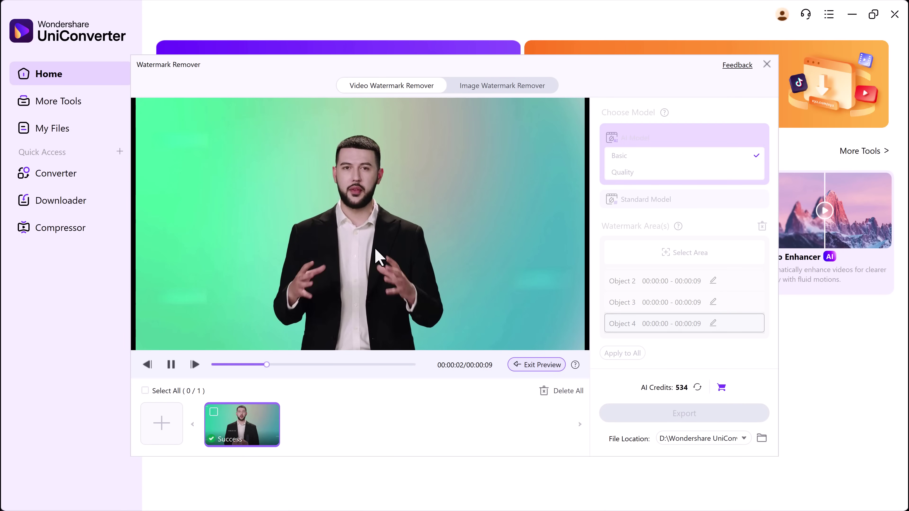
pyautogui.click(529, 369)
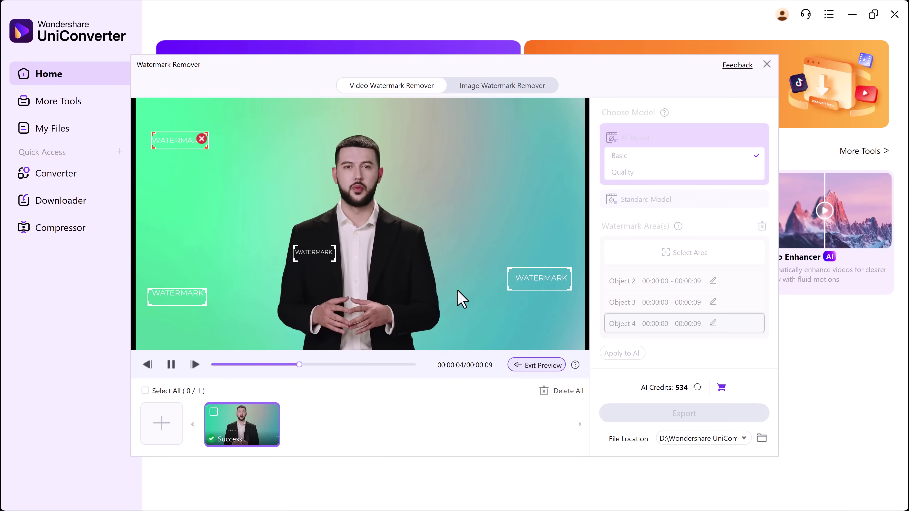
pyautogui.click(172, 369)
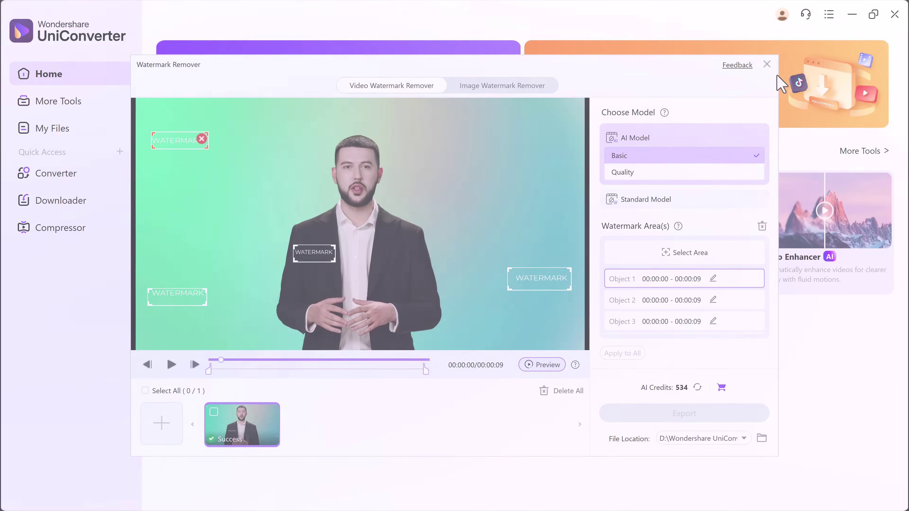